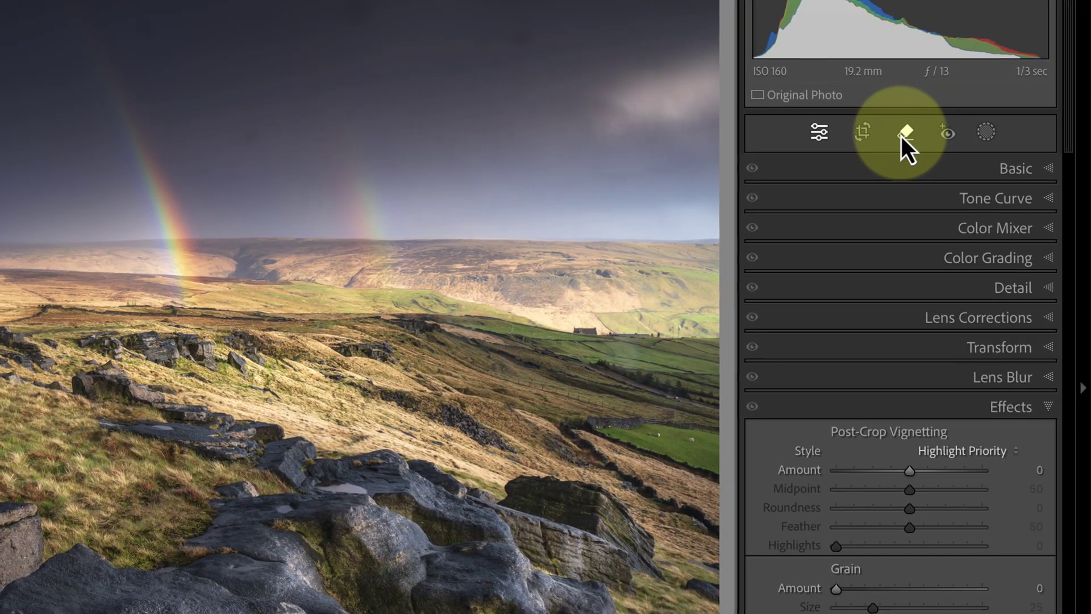
# Turn on Visualize Spots, push its sensitivity slider high, then toggle it to compare the sky in normal colour
pyautogui.click(948, 167)
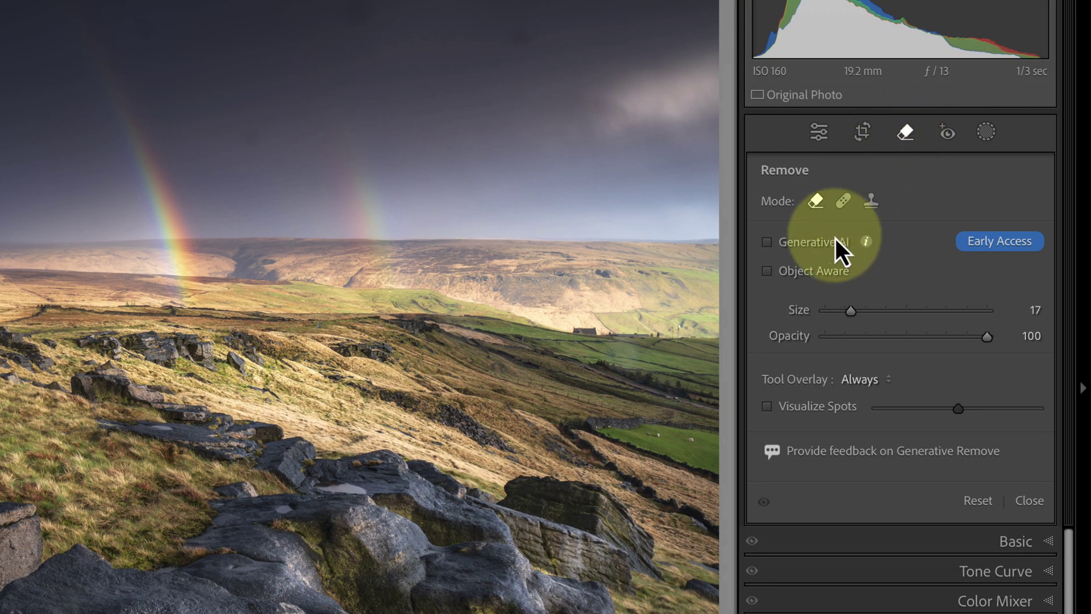
pyautogui.click(767, 407)
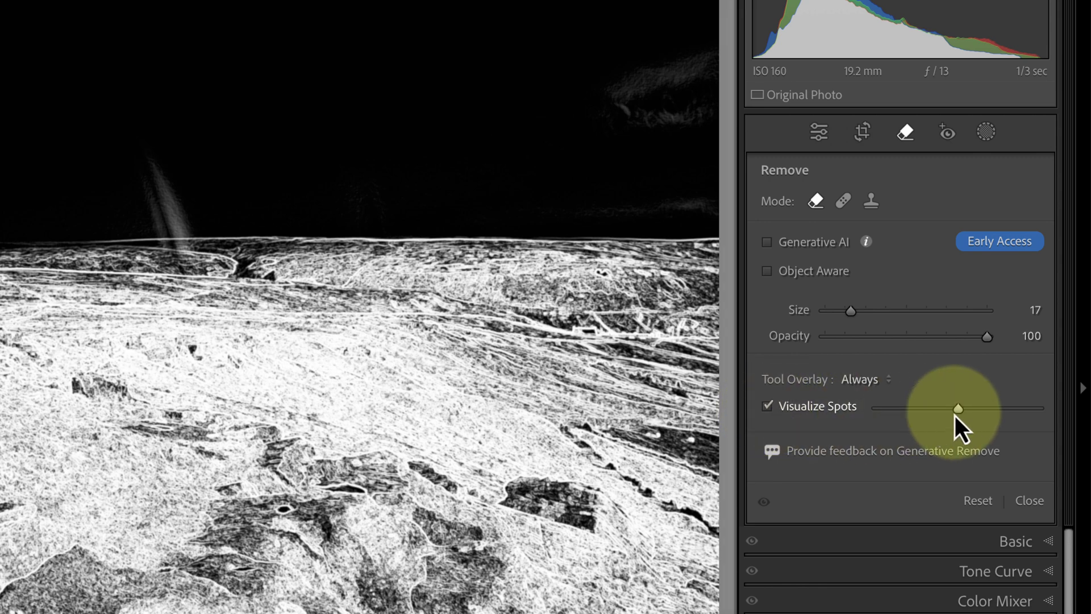
pyautogui.moveTo(955, 415); pyautogui.dragTo(1062, 411)
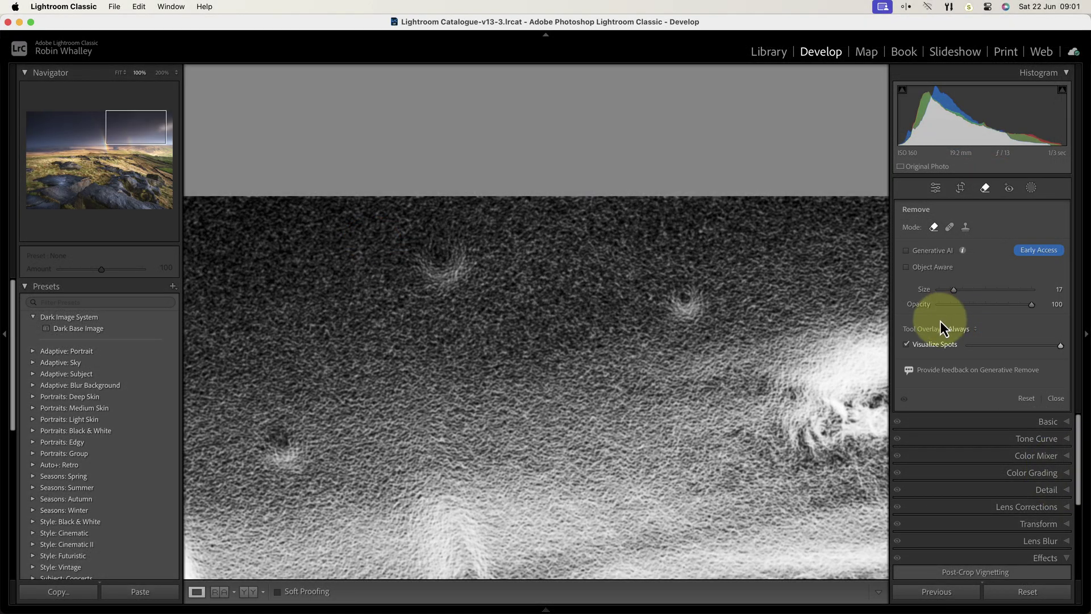
pyautogui.click(908, 345)
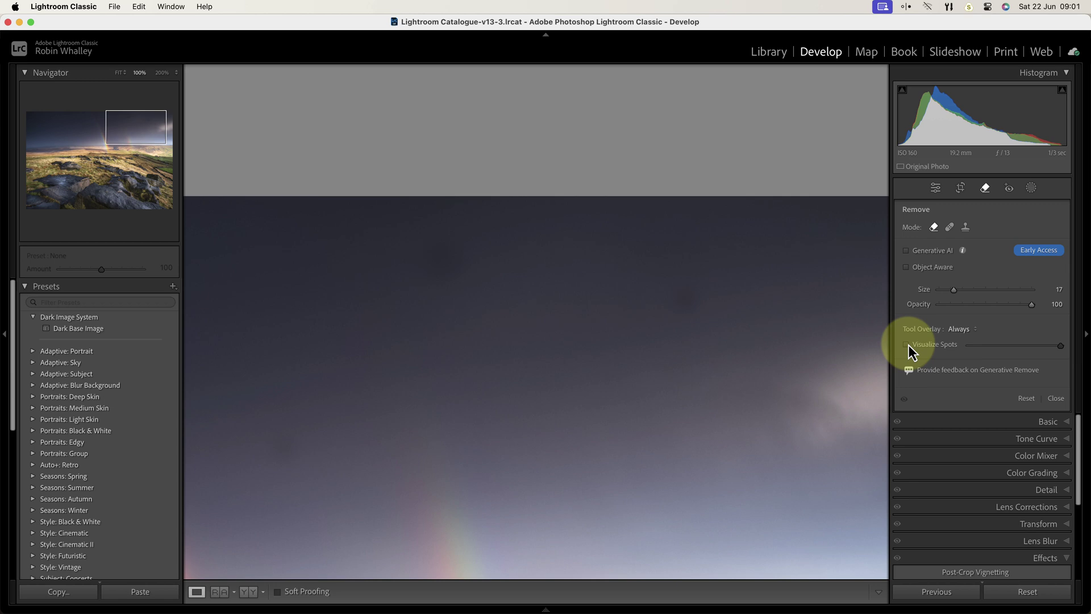
pyautogui.click(908, 345)
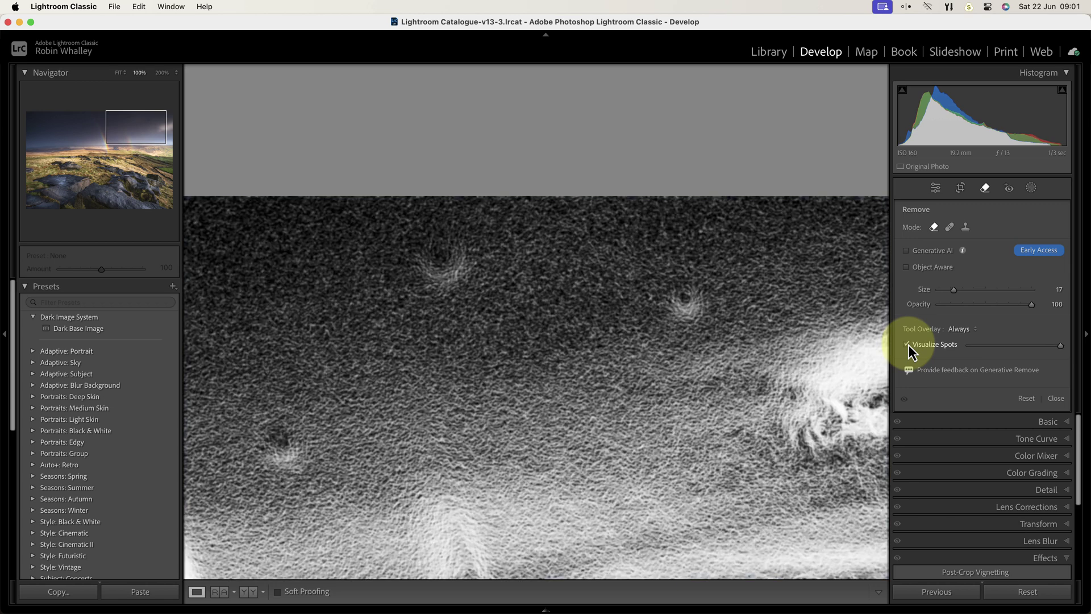
pyautogui.click(908, 345)
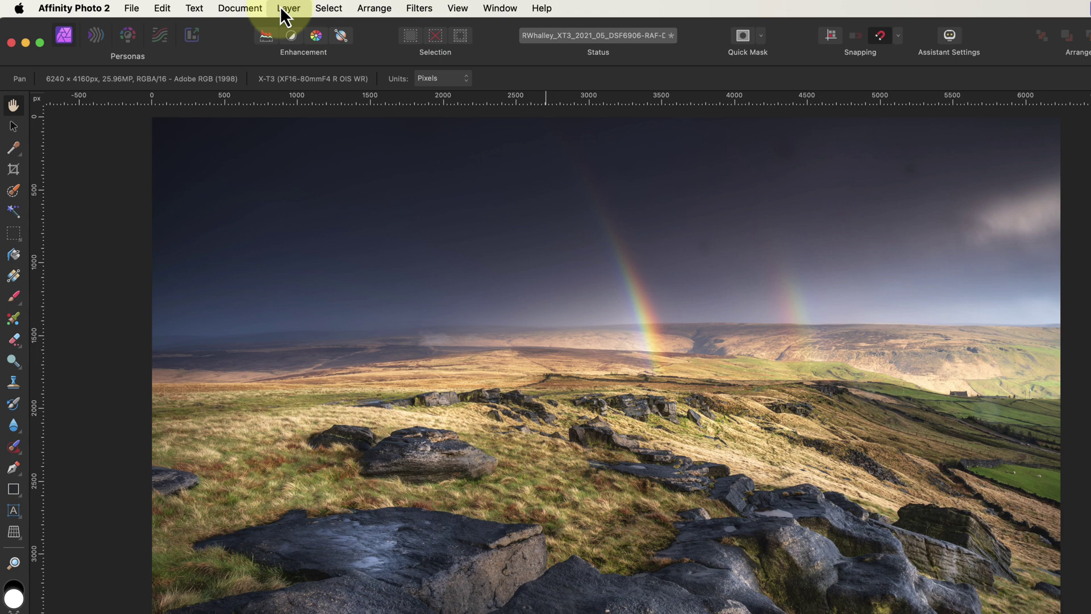
# Add a Sharpen > High Pass live filter layer and move it out above the Pixel layer
pyautogui.click(282, 11)
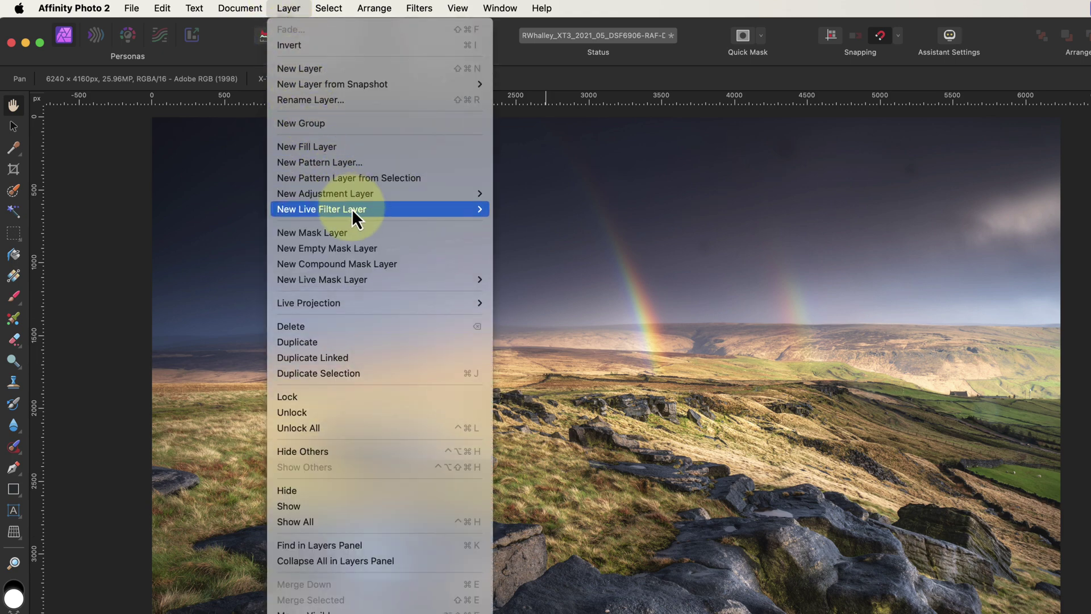
pyautogui.moveTo(477, 210)
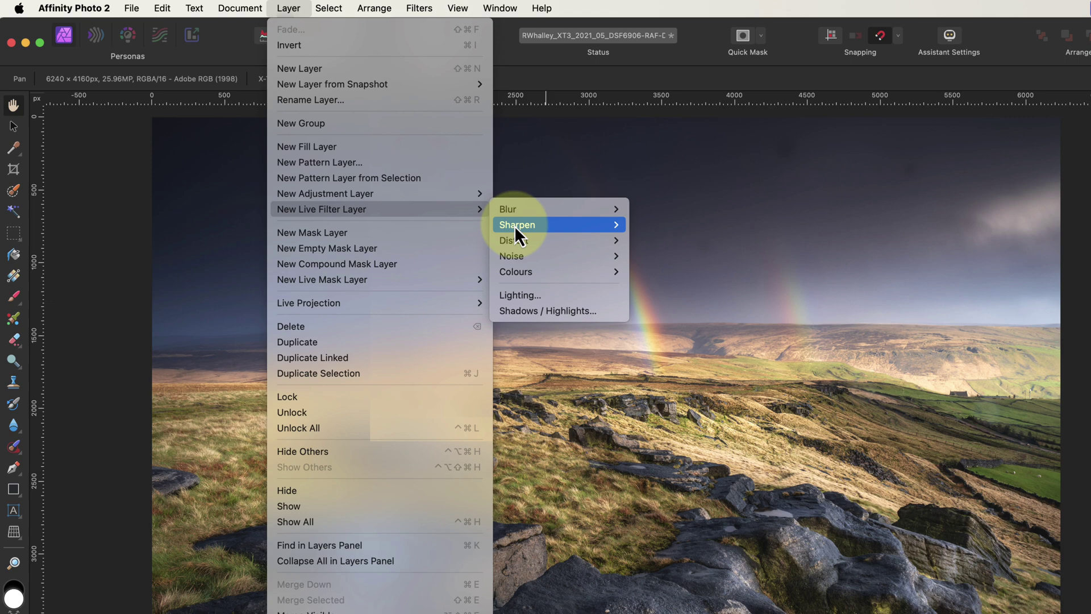
pyautogui.moveTo(516, 226)
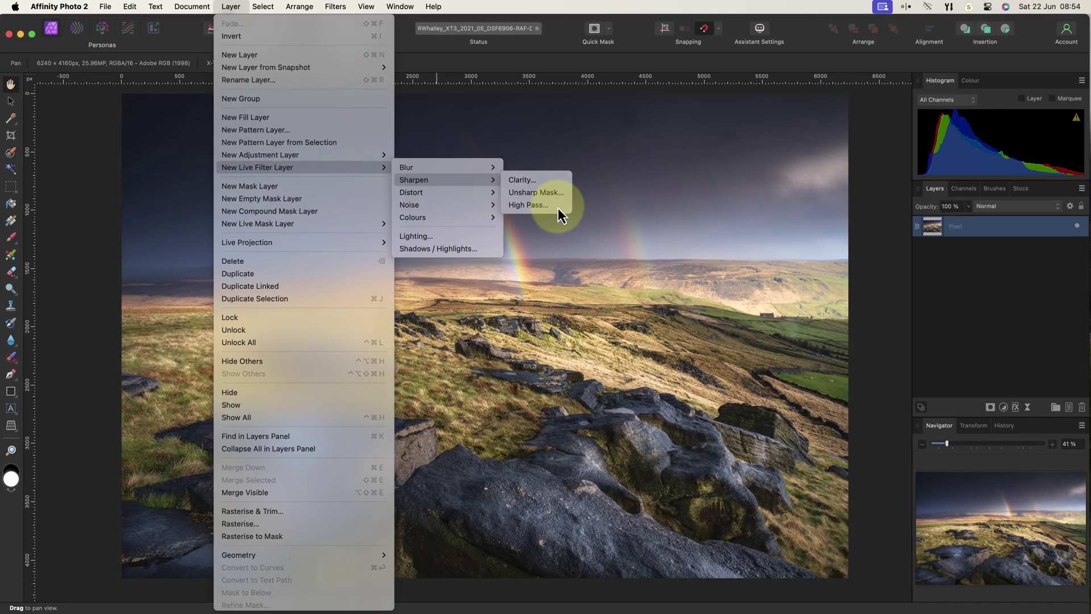
pyautogui.click(559, 208)
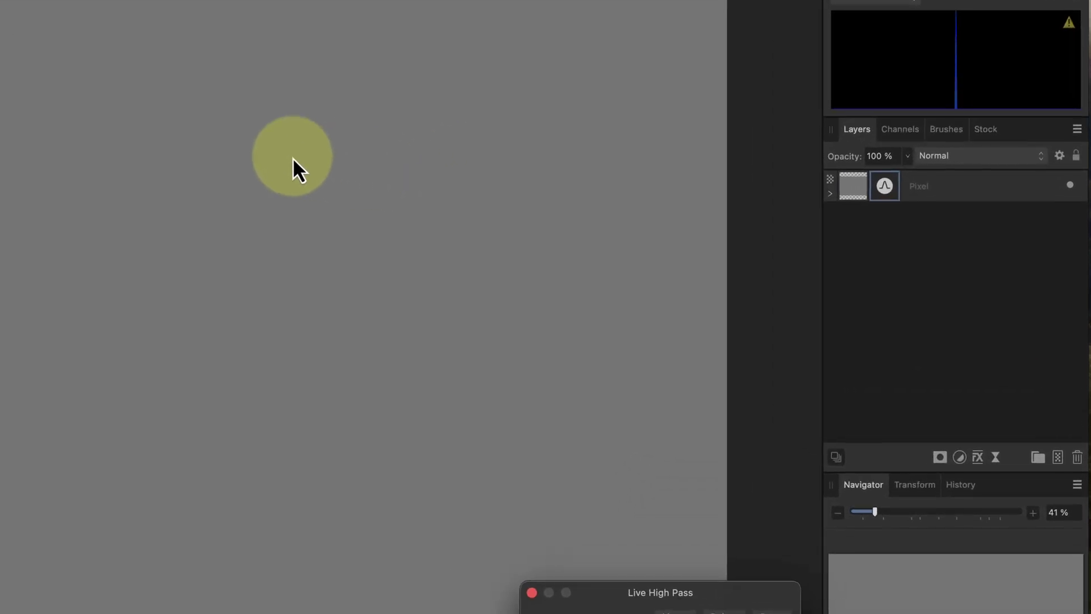
pyautogui.click(830, 195)
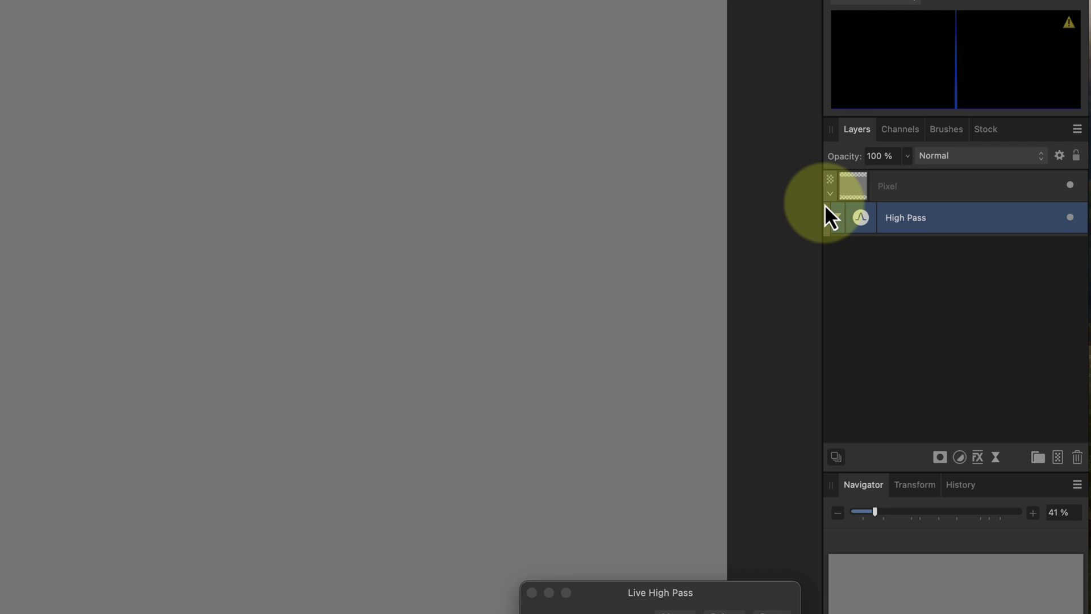
pyautogui.moveTo(825, 205); pyautogui.dragTo(913, 176)
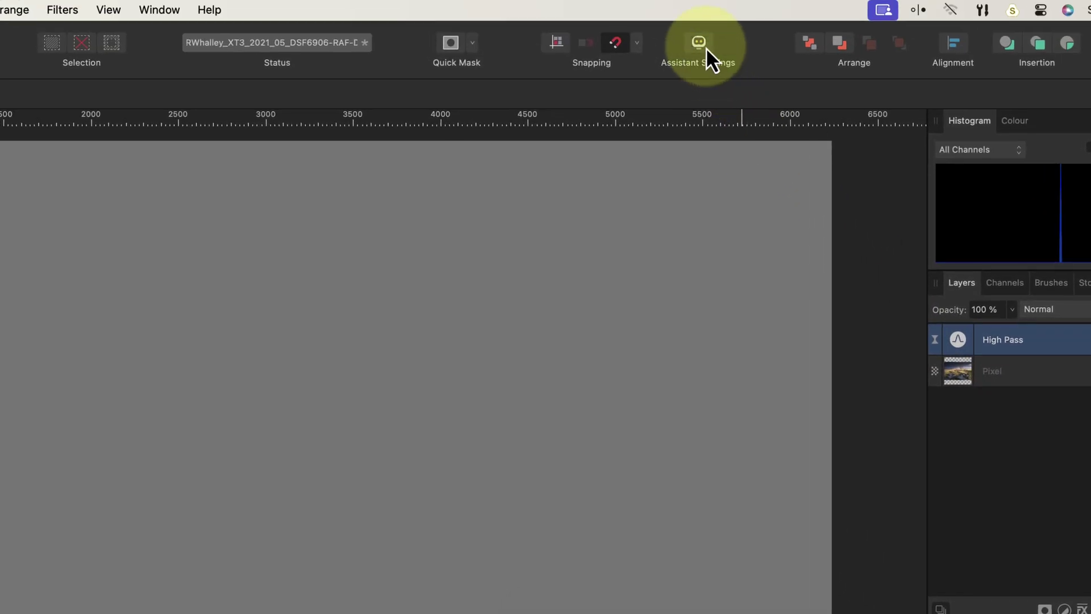
pyautogui.click(706, 47)
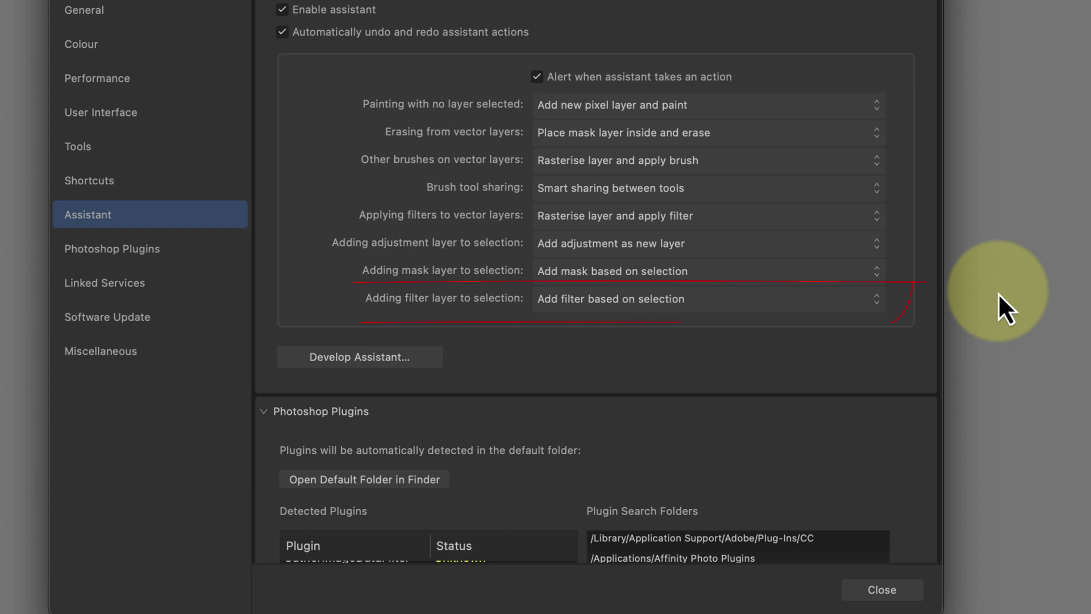
pyautogui.click(879, 300)
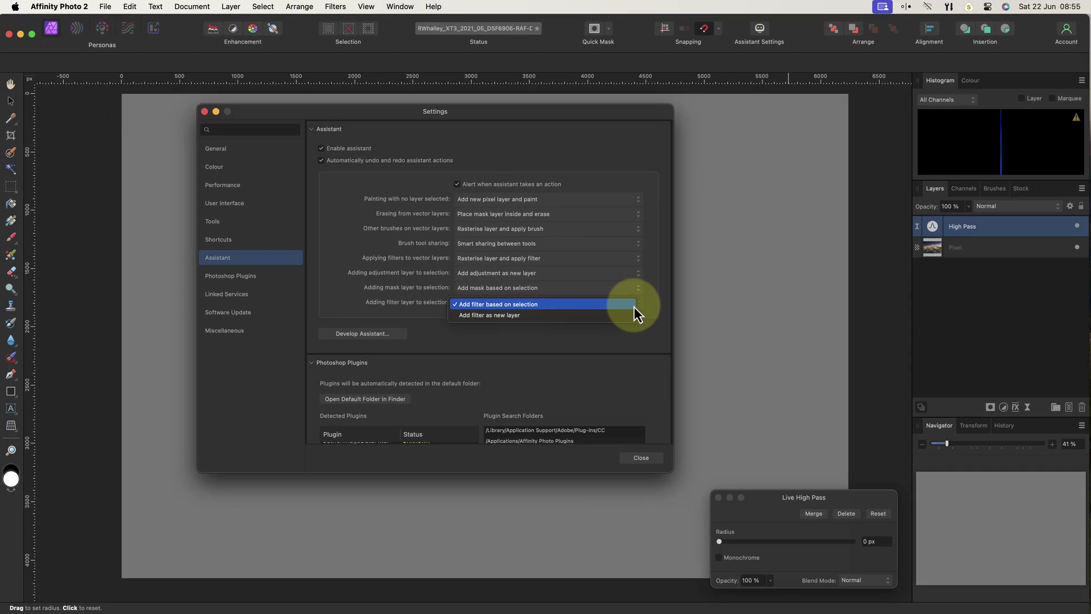
pyautogui.click(859, 301)
pyautogui.click(643, 459)
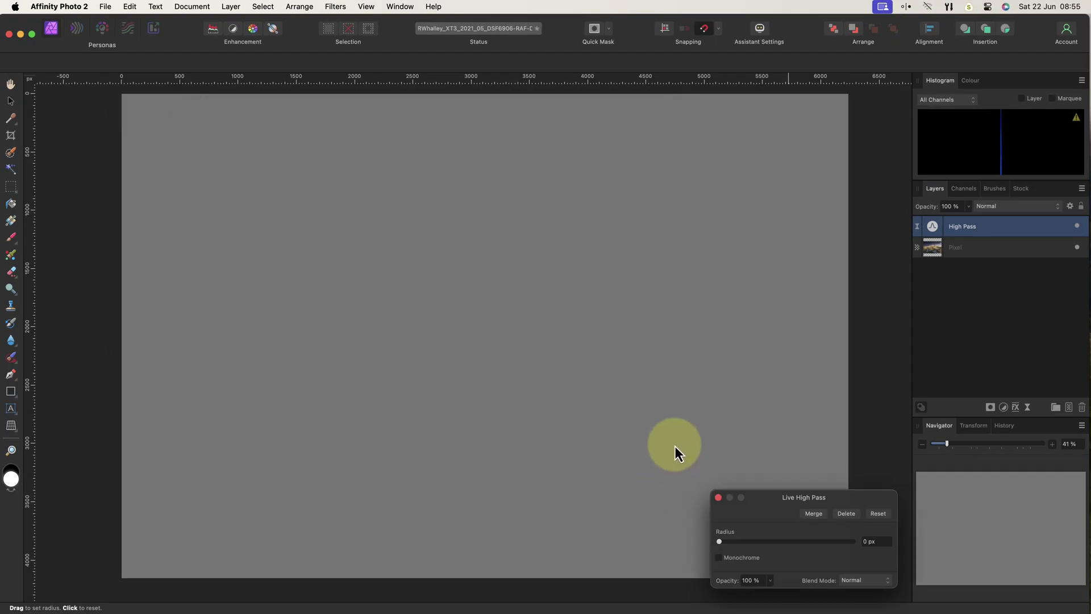
# Set the High Pass layer to Linear Light with a larger radius, then hide it
pyautogui.click(1057, 207)
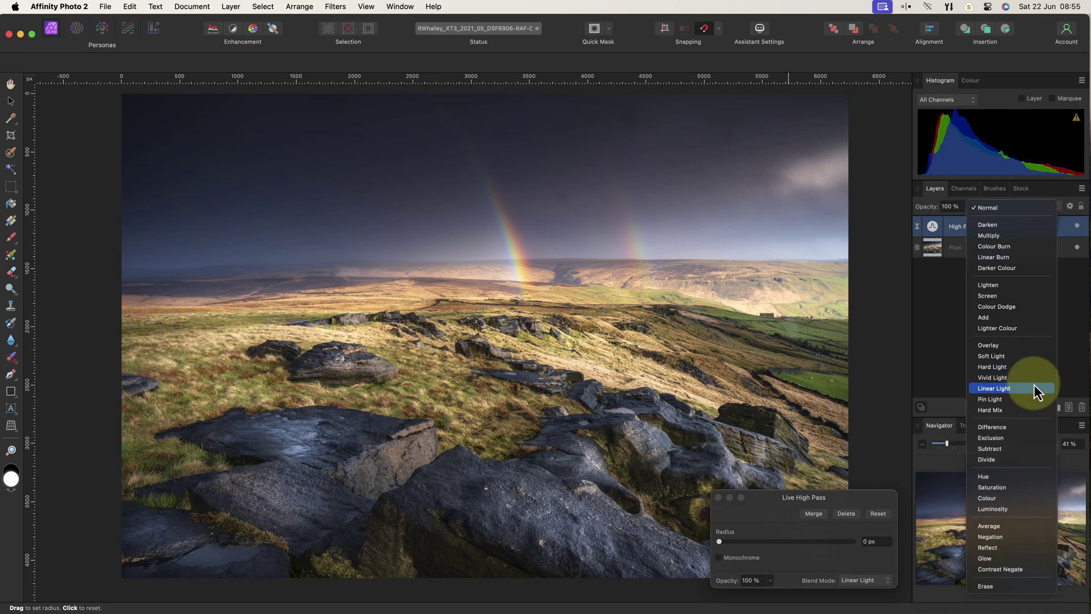
pyautogui.click(1034, 388)
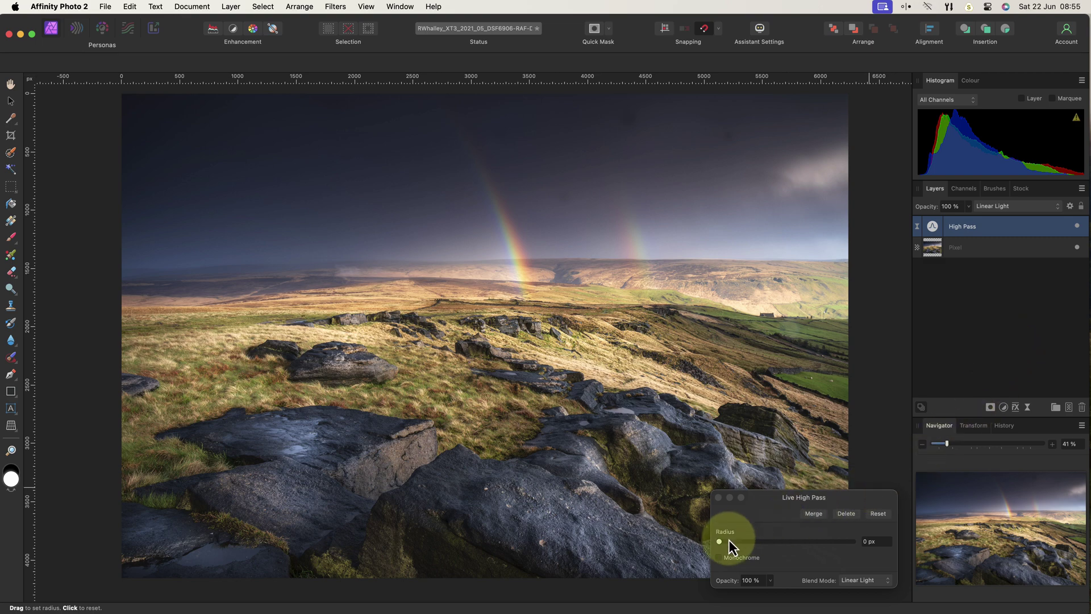
pyautogui.moveTo(721, 542); pyautogui.dragTo(878, 547)
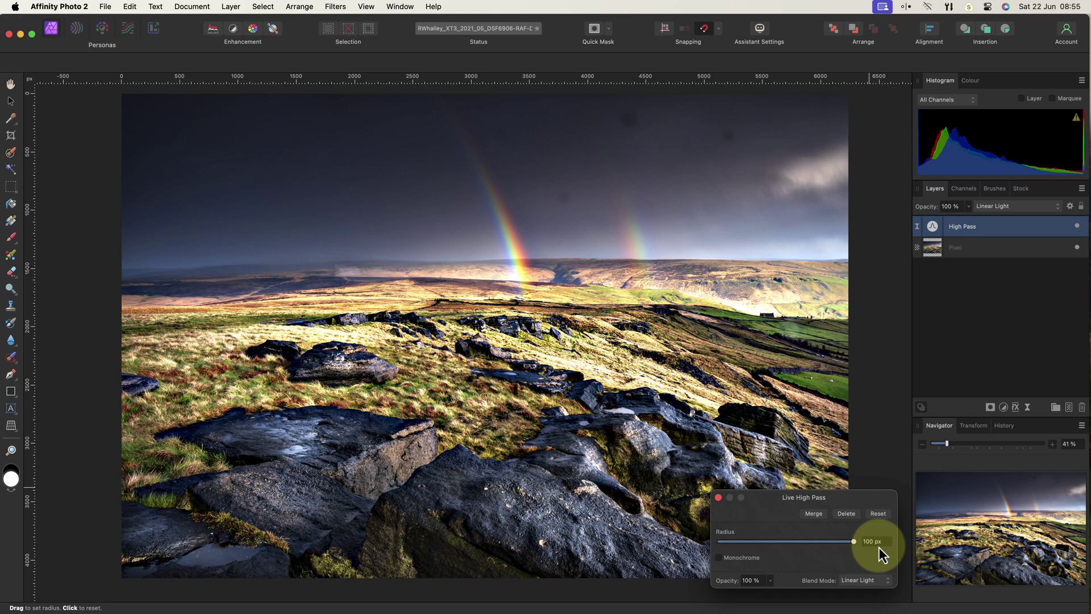
pyautogui.click(719, 499)
pyautogui.click(1077, 227)
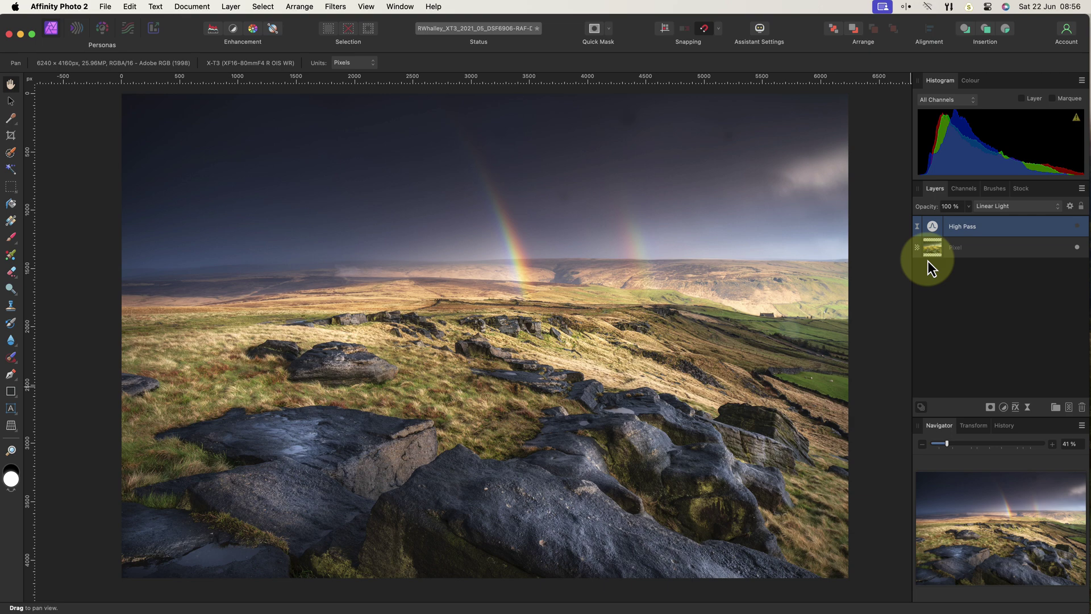
# Add an Unsharp Mask live filter layer with radius 100 px and factor 4
pyautogui.click(231, 7)
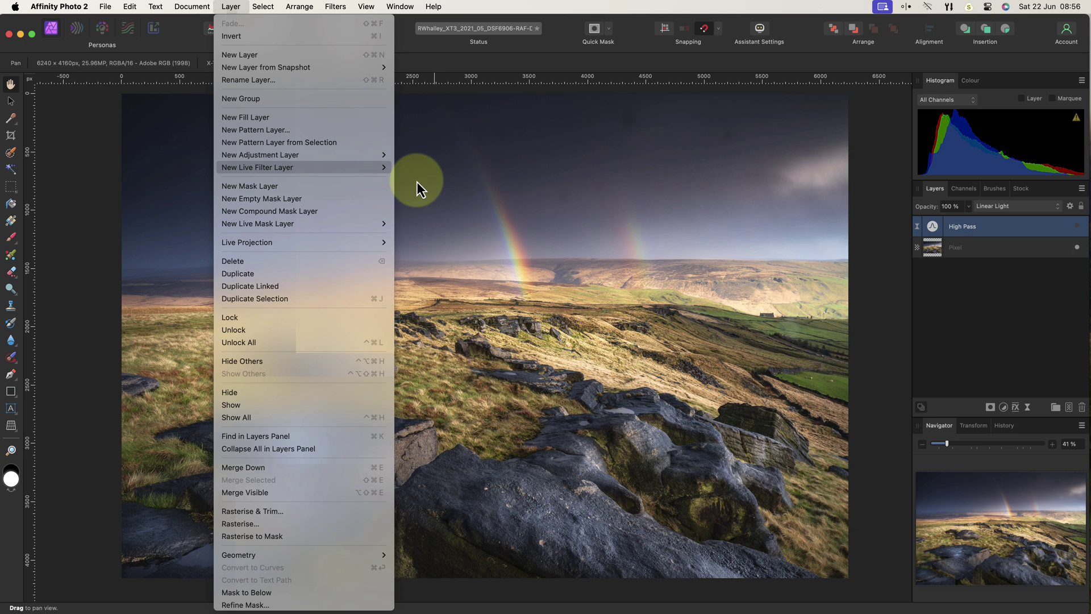
pyautogui.moveTo(282, 170)
pyautogui.moveTo(530, 204)
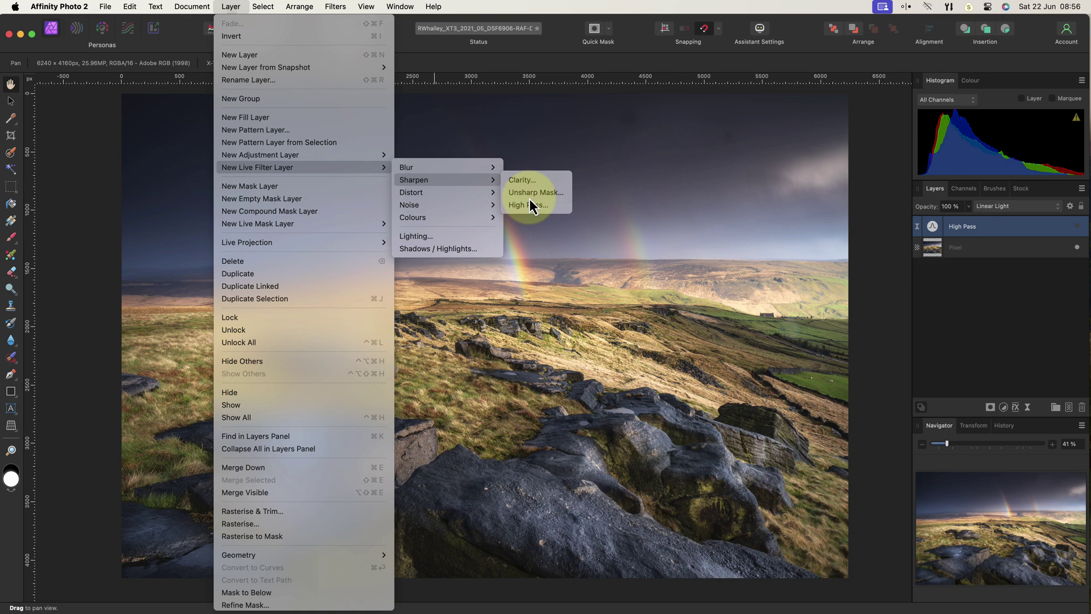
pyautogui.click(530, 197)
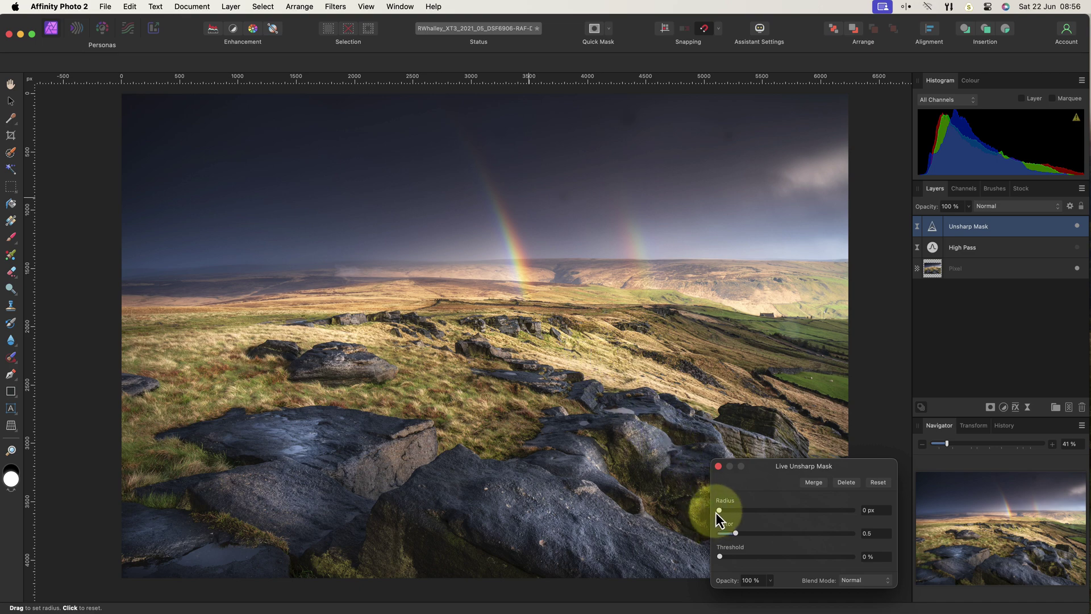
pyautogui.moveTo(719, 510); pyautogui.dragTo(867, 514)
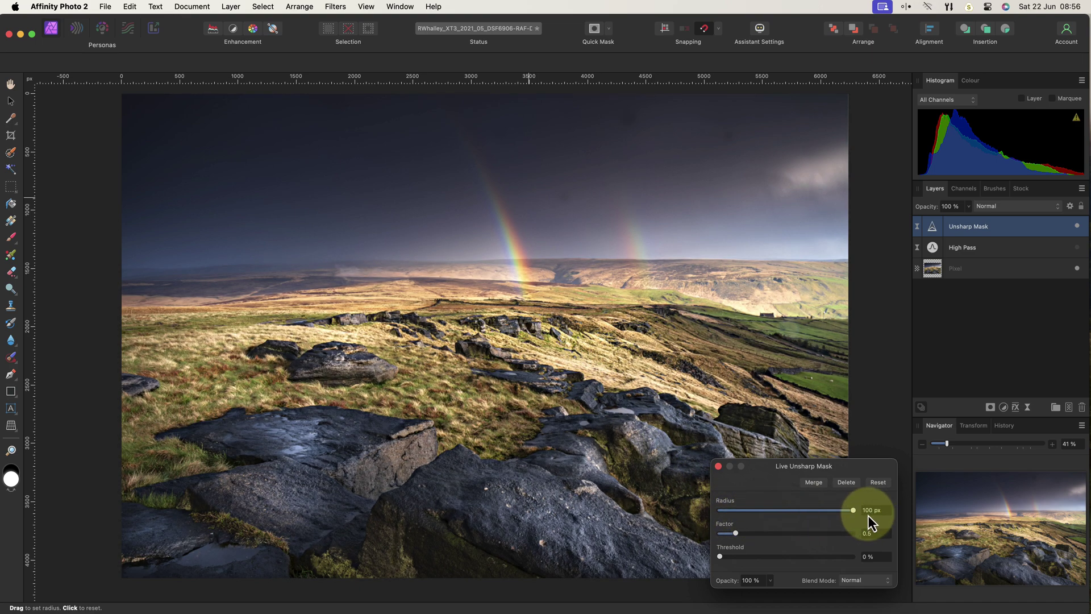
pyautogui.moveTo(735, 537); pyautogui.dragTo(864, 541)
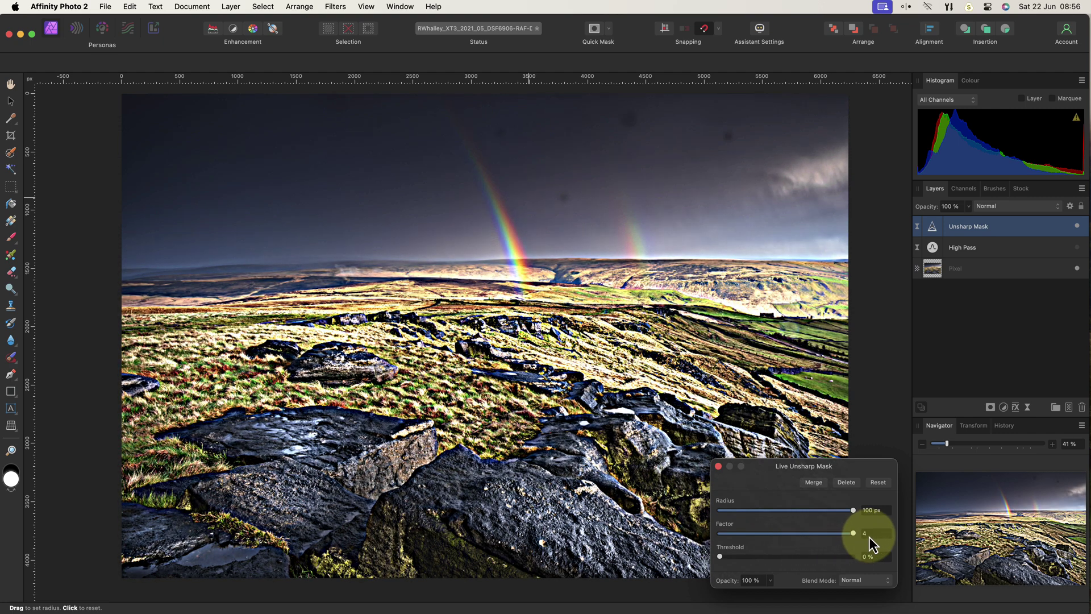
pyautogui.click(719, 466)
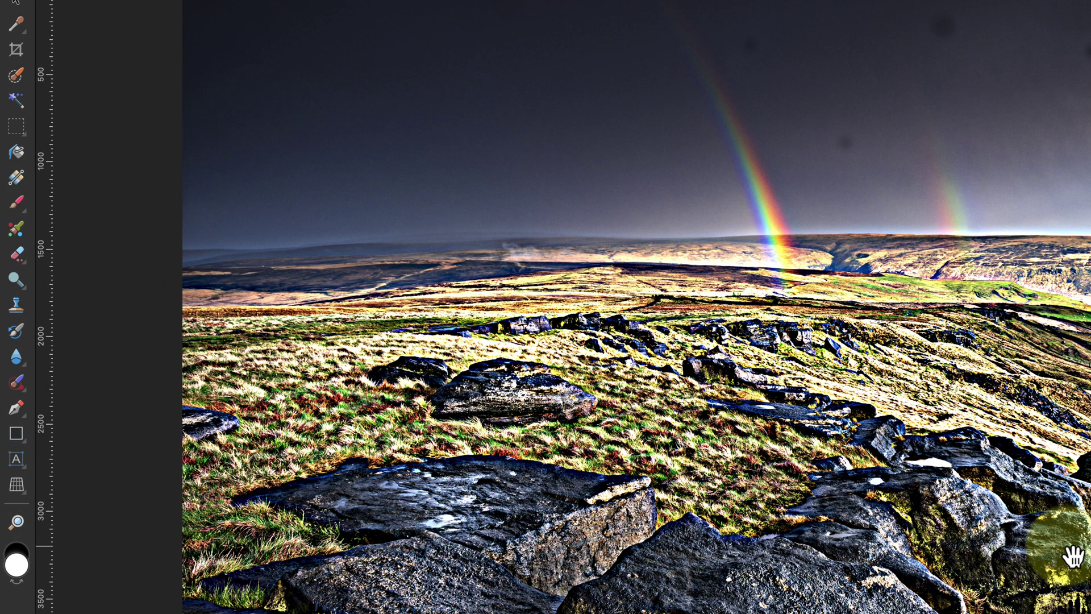
# Swap to black as primary colour and pick the Inpainting Brush Tool from the healing tools
pyautogui.press('x')
pyautogui.press('o')
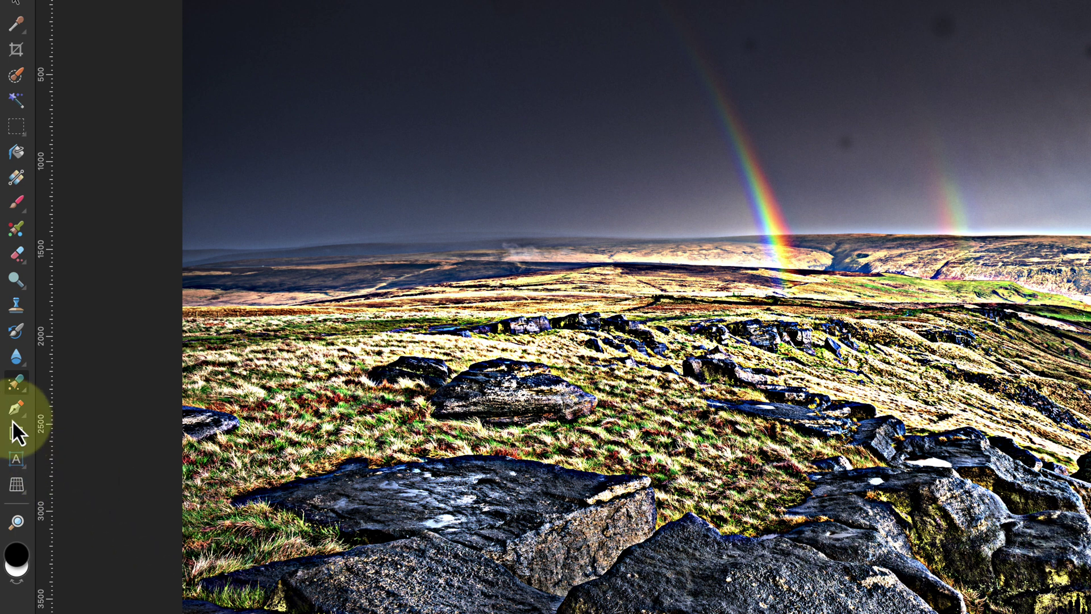
pyautogui.click(26, 388)
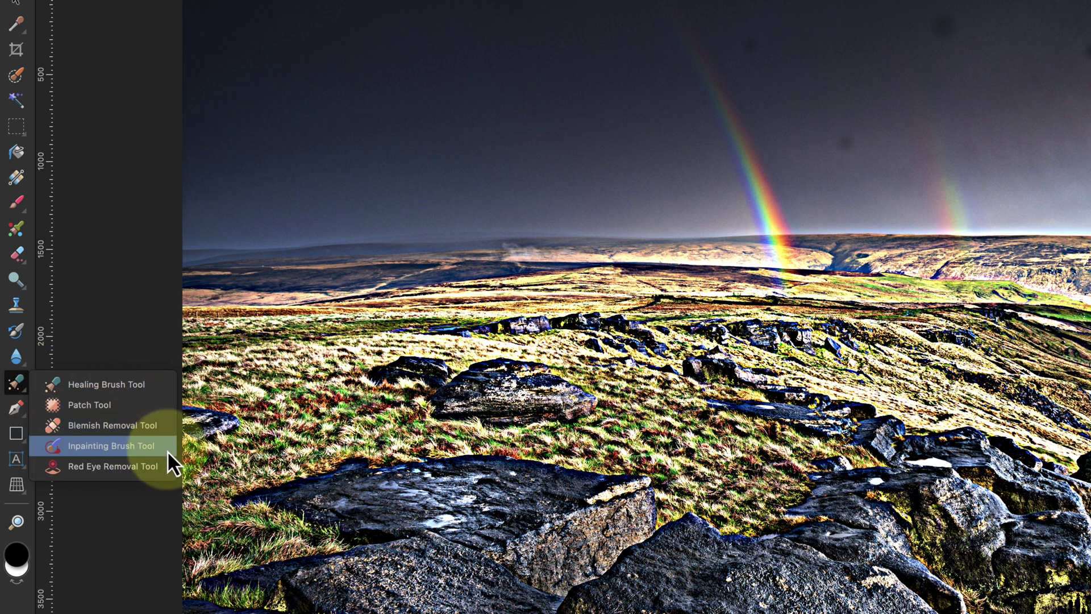
pyautogui.click(114, 445)
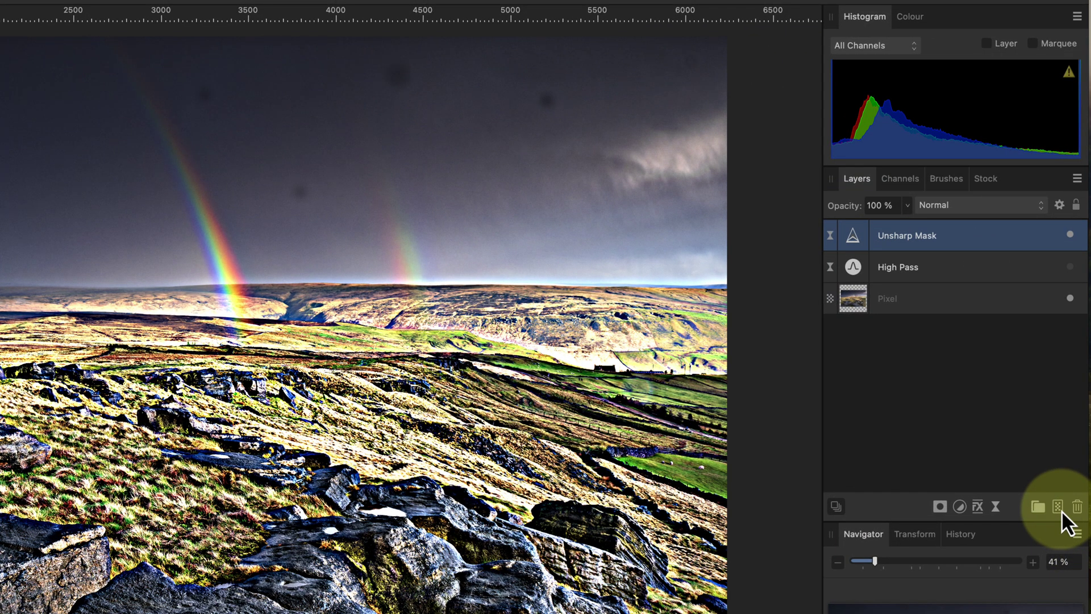
# Add an empty pixel layer and place it just above the photo, below High Pass
pyautogui.click(1059, 507)
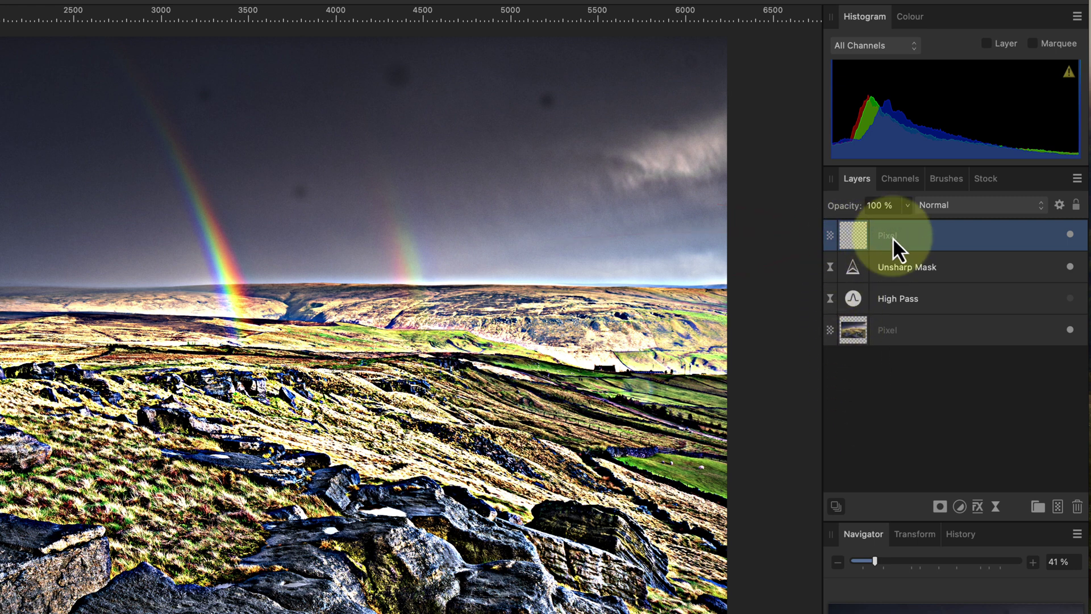
pyautogui.moveTo(893, 237); pyautogui.dragTo(906, 308)
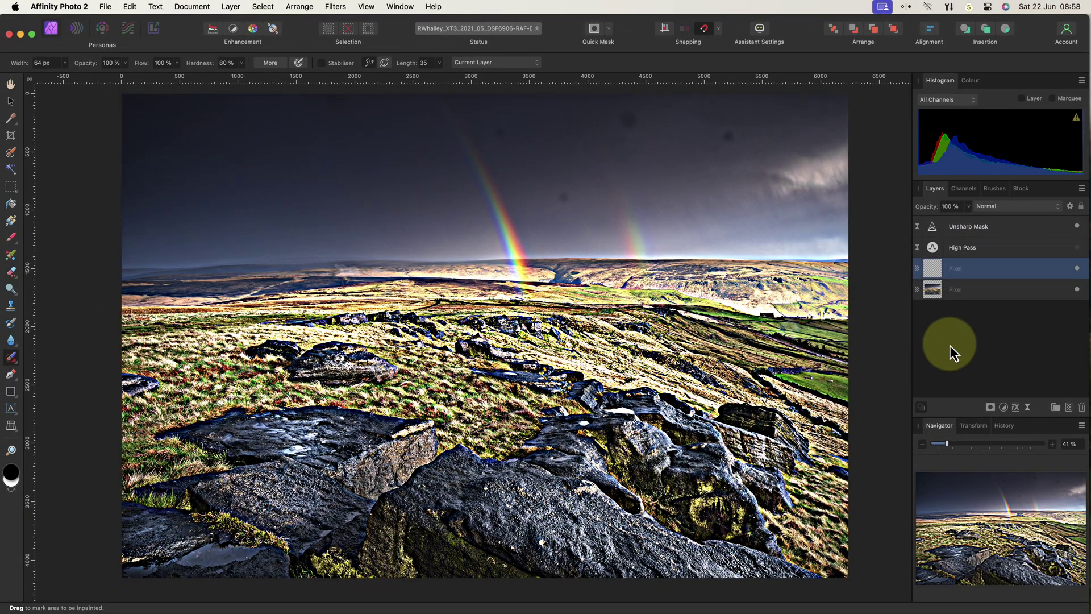
# Zoom to 100 % on the upper-right sky and set brush sampling to Current Layer & Below
pyautogui.click(1053, 444)
pyautogui.click(1051, 445)
pyautogui.click(1052, 446)
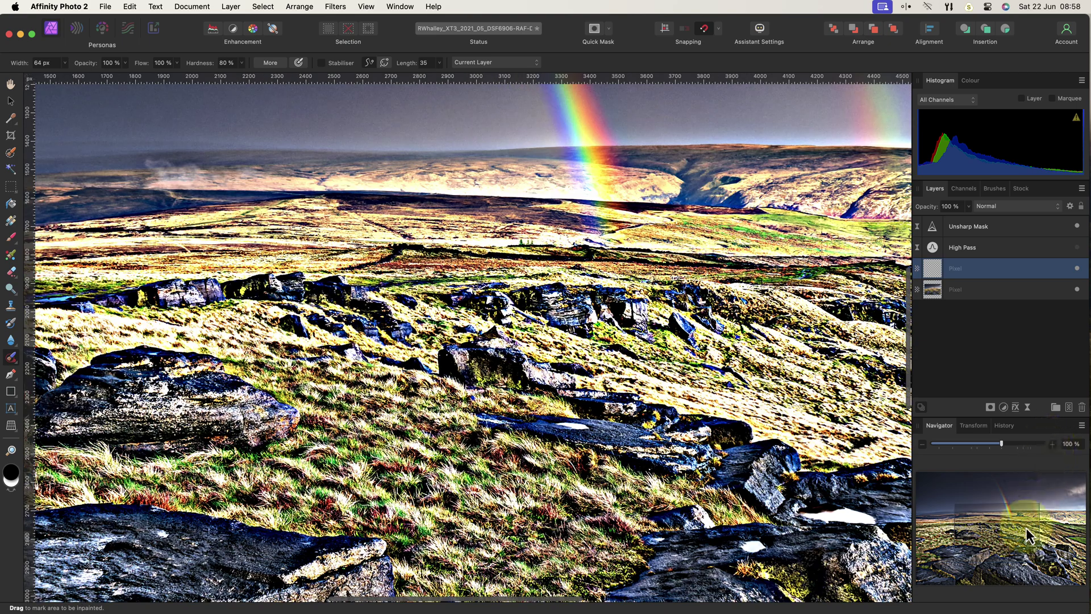
pyautogui.moveTo(1027, 527); pyautogui.dragTo(1042, 492)
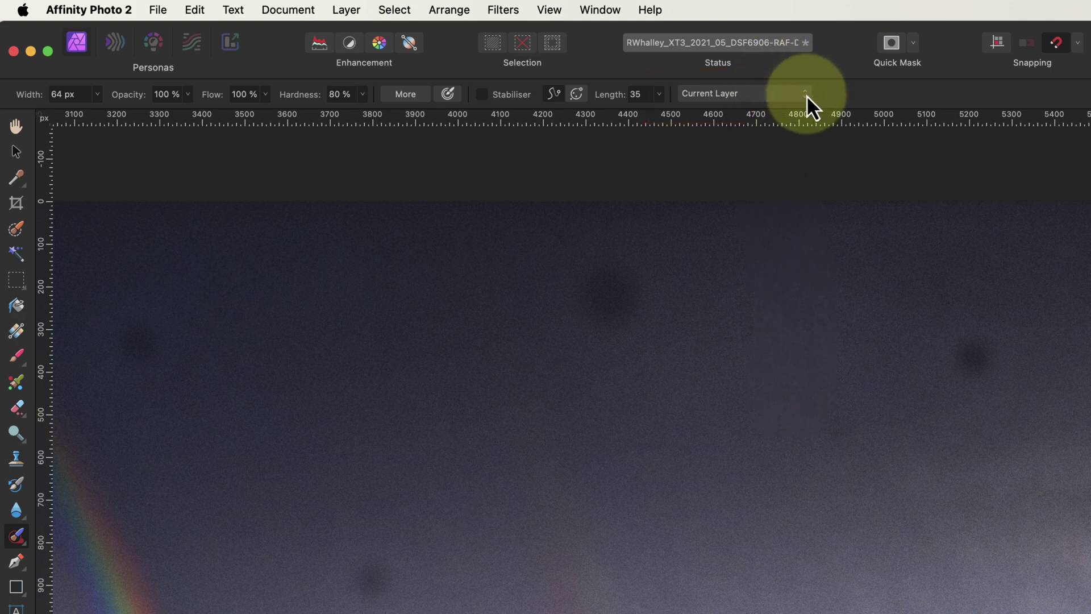
pyautogui.click(807, 95)
pyautogui.click(777, 112)
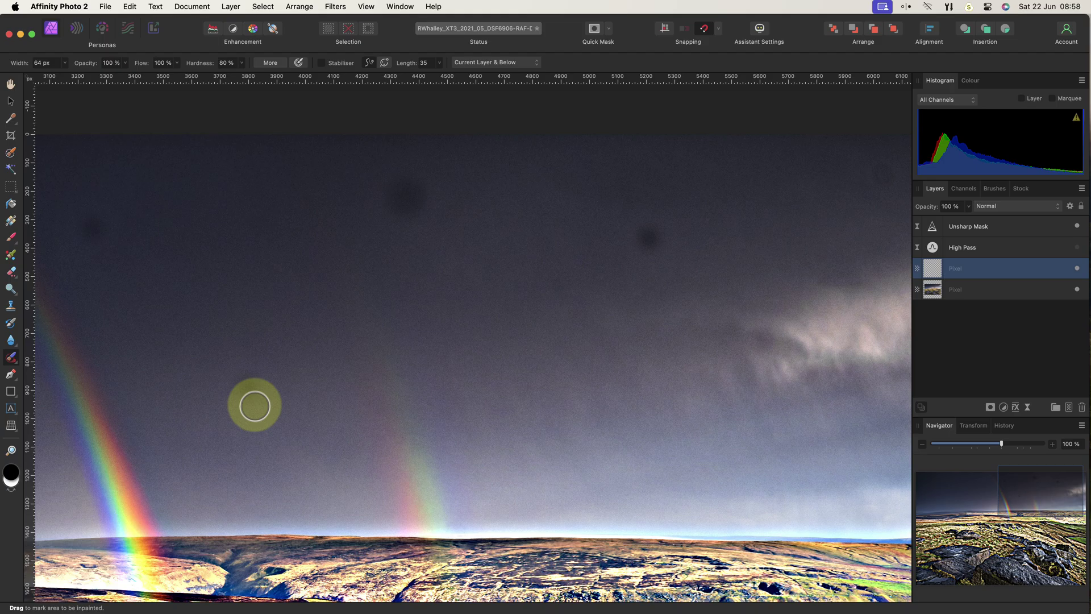
# Enlarge the brush to 97.3 px and inpaint the five dark dust spots in the sky
pyautogui.press(']')
pyautogui.press(']')
pyautogui.press(']')
pyautogui.moveTo(253, 405)
pyautogui.mouseDown()
pyautogui.moveTo(237, 381)
pyautogui.moveTo(263, 378)
pyautogui.moveTo(258, 397)
pyautogui.moveTo(250, 386)
pyautogui.mouseUp()
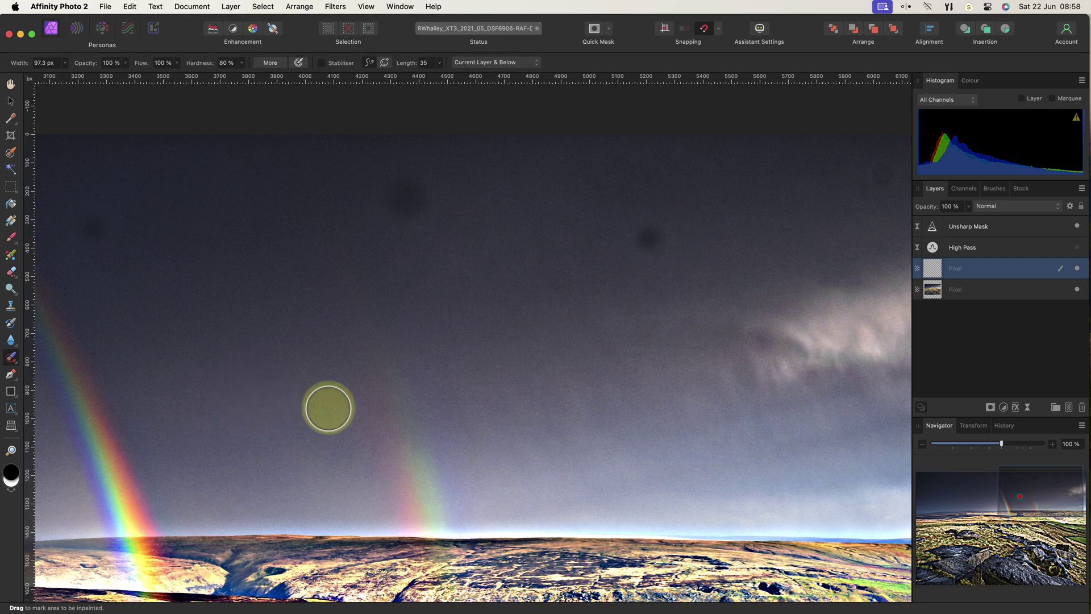
pyautogui.moveTo(421, 229)
pyautogui.mouseDown()
pyautogui.moveTo(384, 202)
pyautogui.moveTo(380, 181)
pyautogui.moveTo(397, 166)
pyautogui.moveTo(430, 177)
pyautogui.moveTo(428, 206)
pyautogui.moveTo(402, 217)
pyautogui.moveTo(389, 187)
pyautogui.moveTo(412, 173)
pyautogui.moveTo(423, 204)
pyautogui.moveTo(398, 192)
pyautogui.moveTo(409, 208)
pyautogui.moveTo(419, 193)
pyautogui.moveTo(428, 221)
pyautogui.mouseUp()
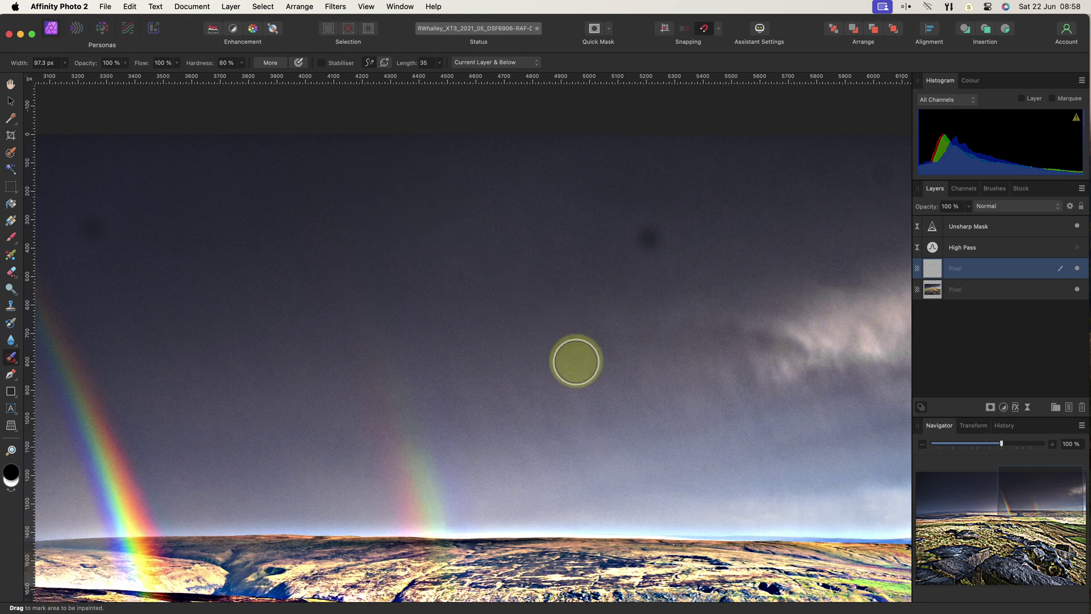
pyautogui.moveTo(572, 301); pyautogui.dragTo(562, 286)
pyautogui.moveTo(640, 249)
pyautogui.mouseDown()
pyautogui.moveTo(653, 237)
pyautogui.moveTo(641, 235)
pyautogui.mouseUp()
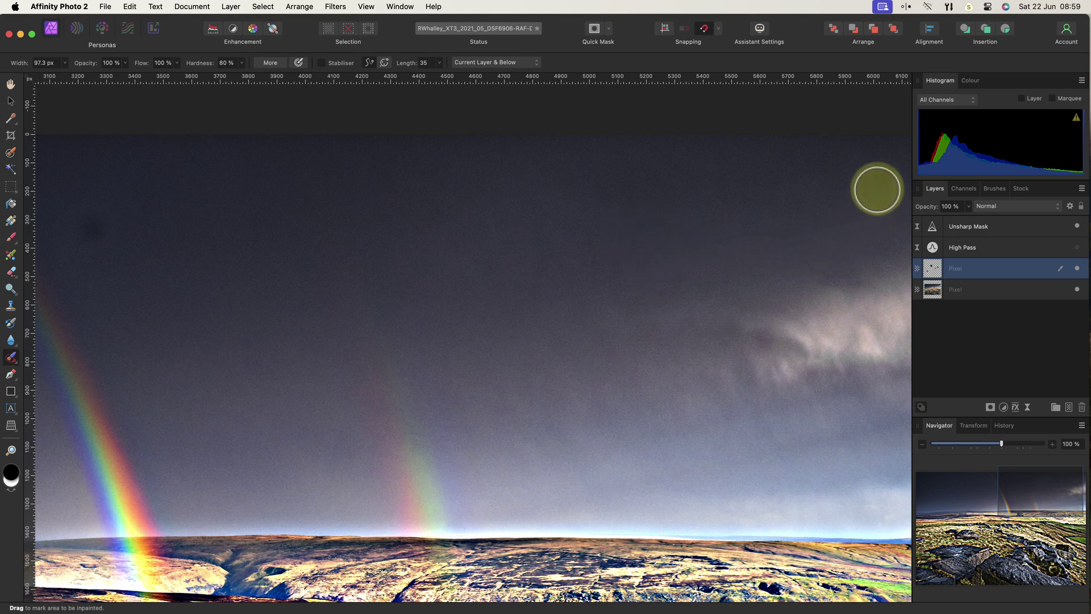
pyautogui.moveTo(877, 188); pyautogui.dragTo(887, 166)
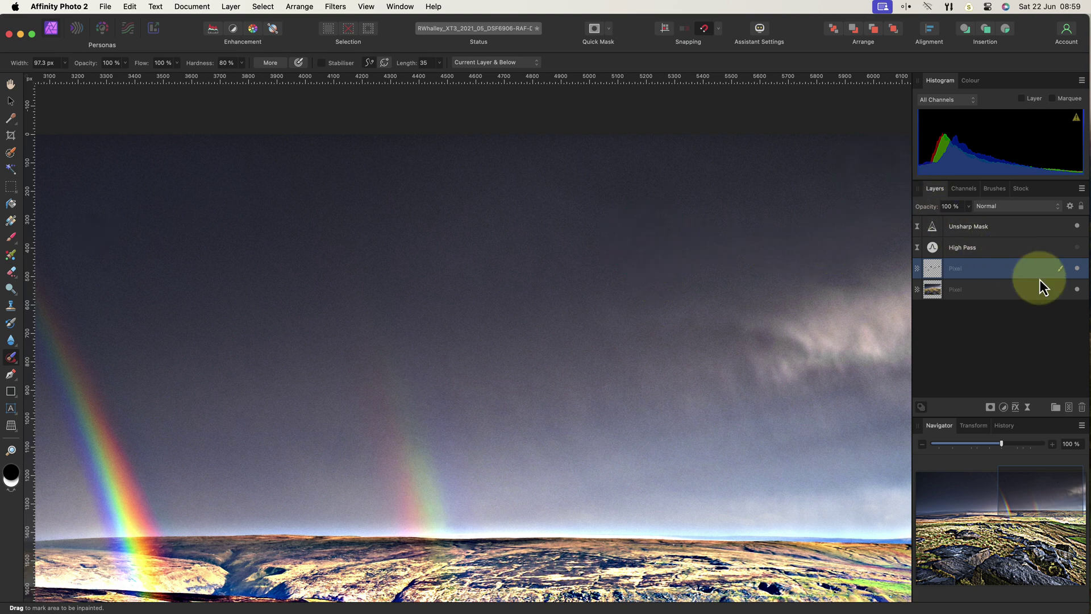
# Hide the Unsharp Mask layer, then toggle the inpainting layer off and on to compare
pyautogui.click(1078, 227)
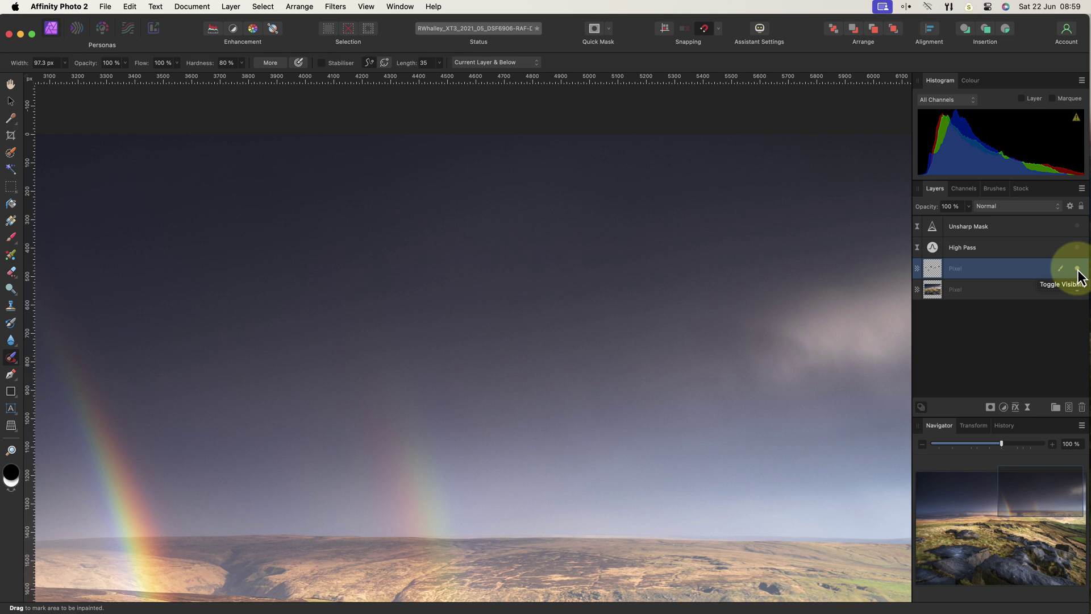
pyautogui.click(1077, 269)
pyautogui.click(1077, 269)
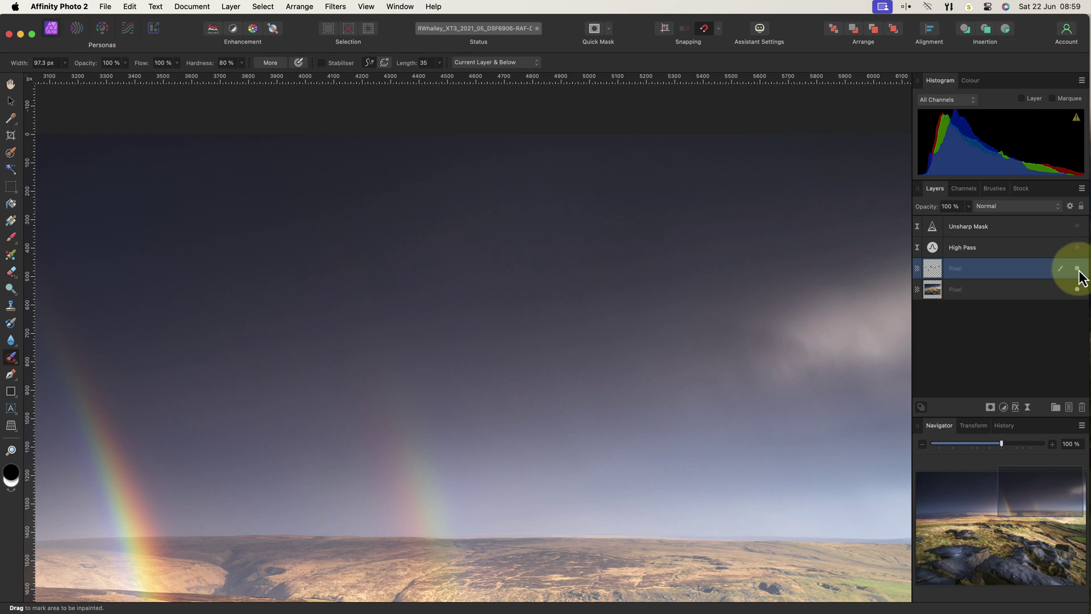